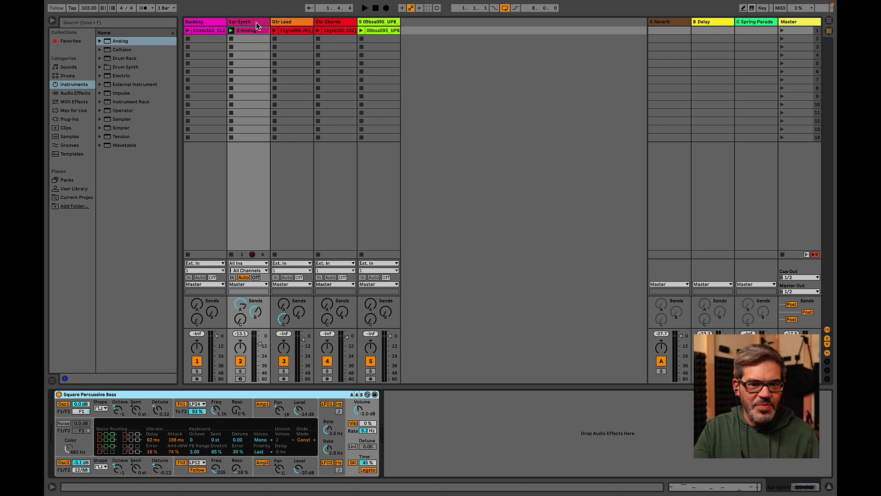
Preview the bass briefly, then open the Backing clip's reTune and play the Backing loop
key(space)
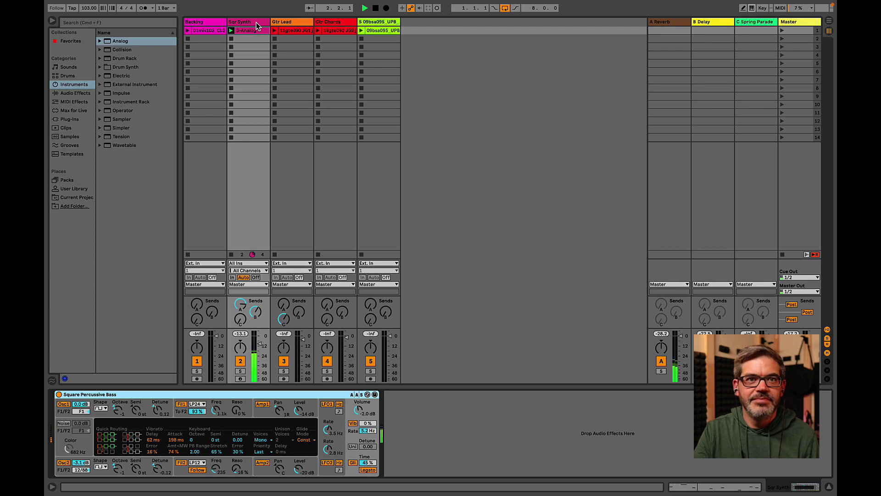
key(space)
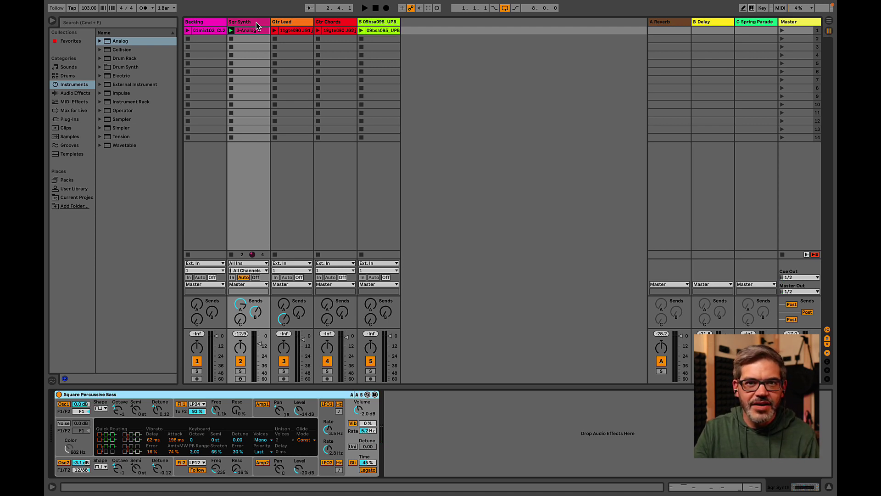
click(210, 31)
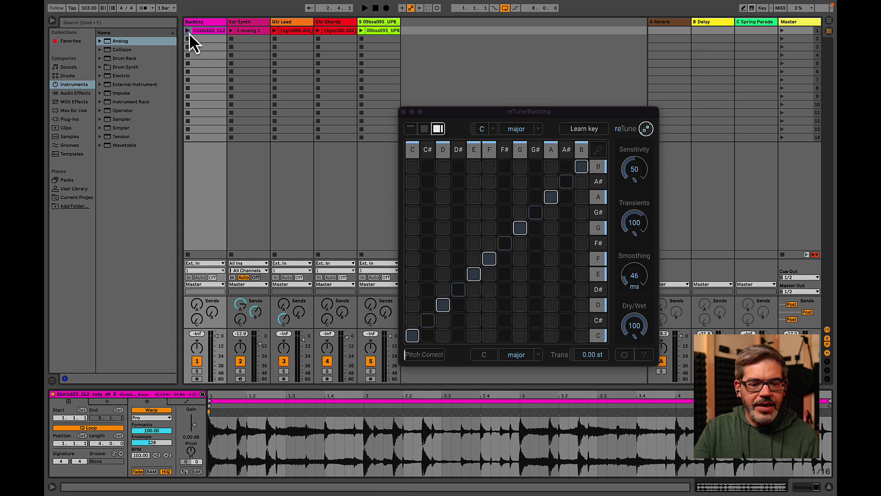
click(187, 31)
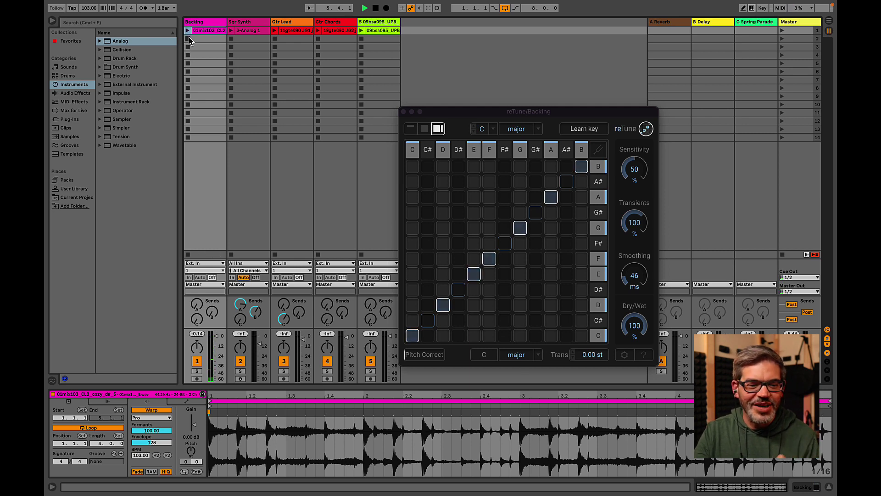
Launch the Sqr Synth bass clip and the Backing loop together
click(231, 31)
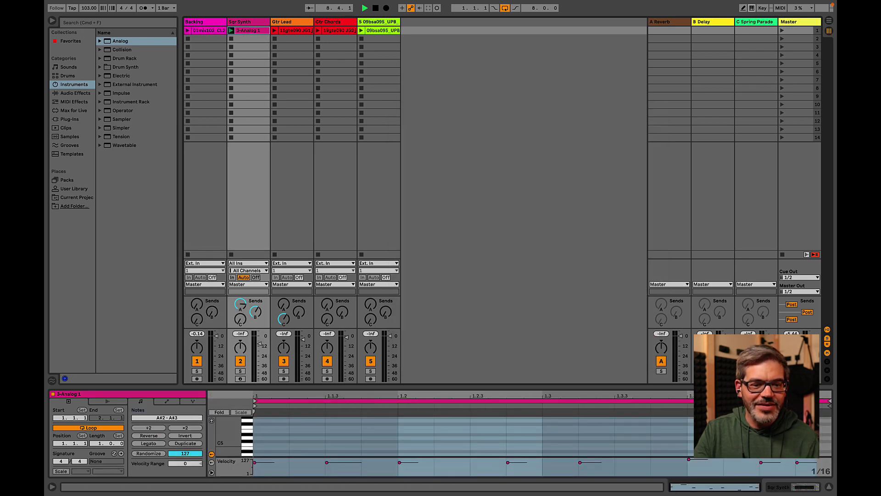
click(189, 31)
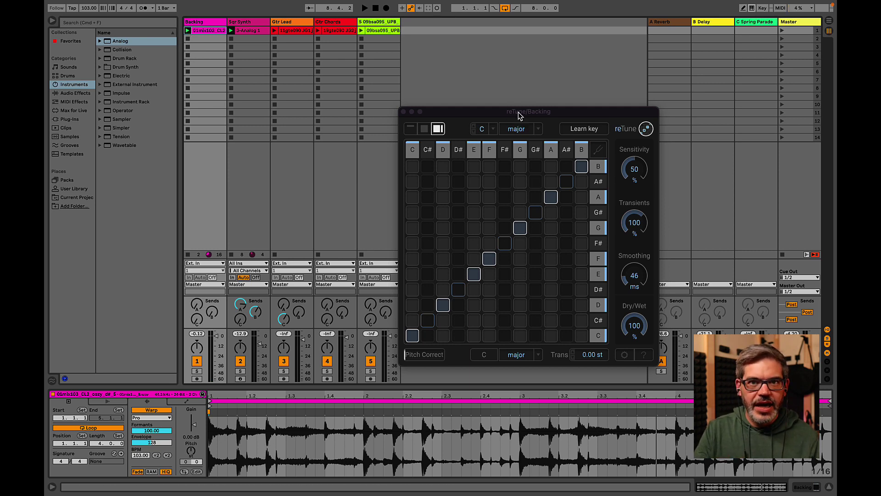
Set the Backing reTune input to C# minor, leaving the output scale unchanged, and resume playback
click(489, 129)
click(486, 169)
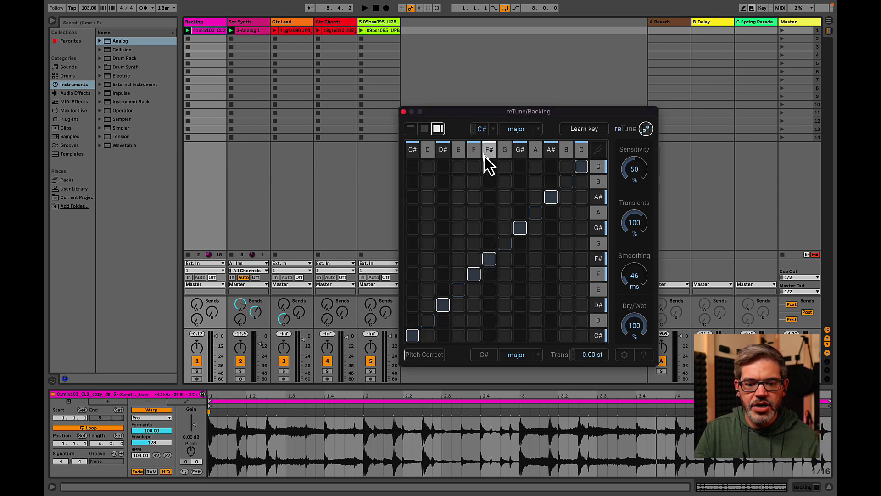
click(538, 130)
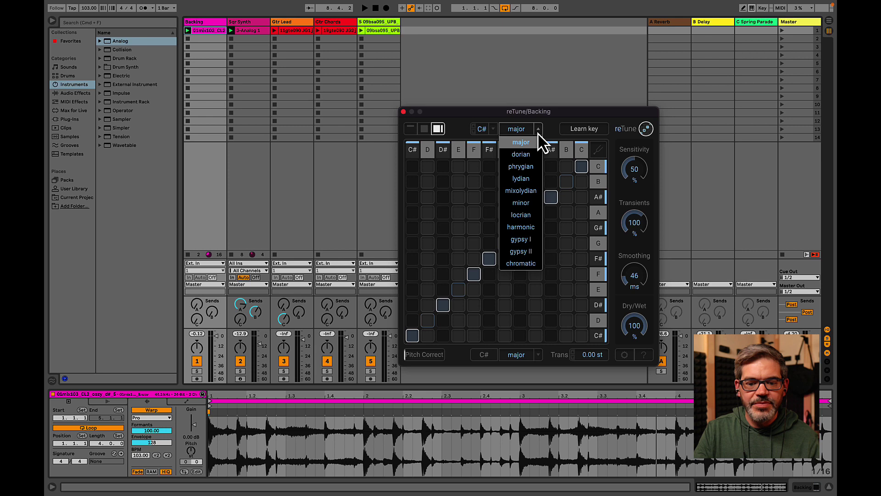
click(523, 203)
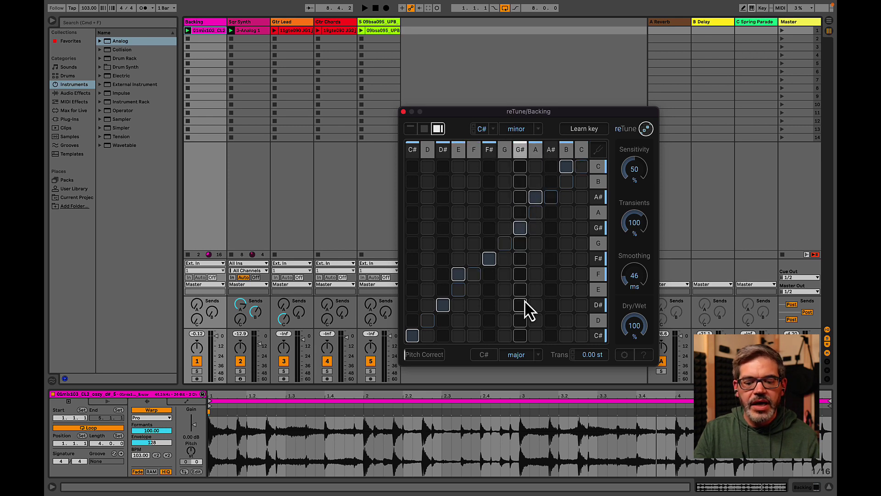
click(540, 356)
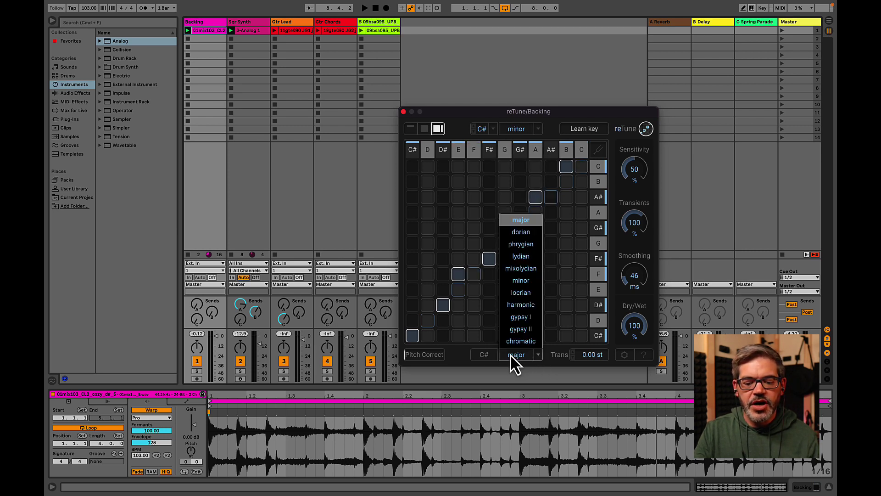
click(549, 360)
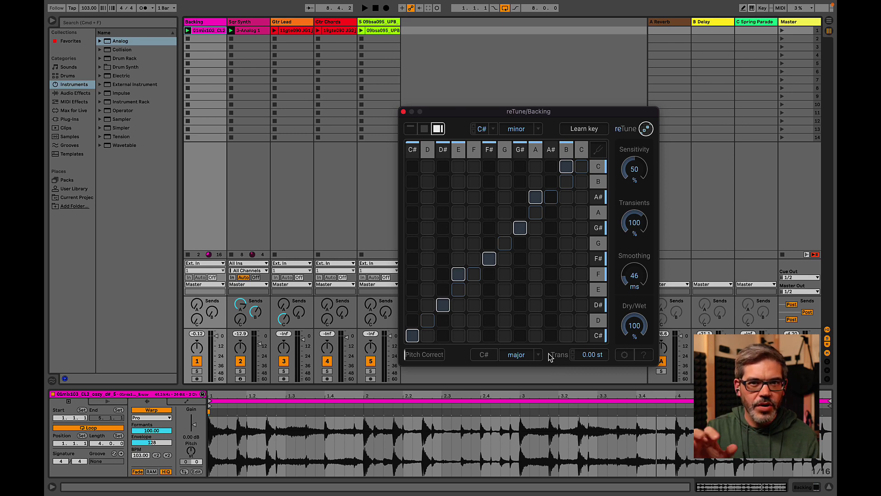
key(space)
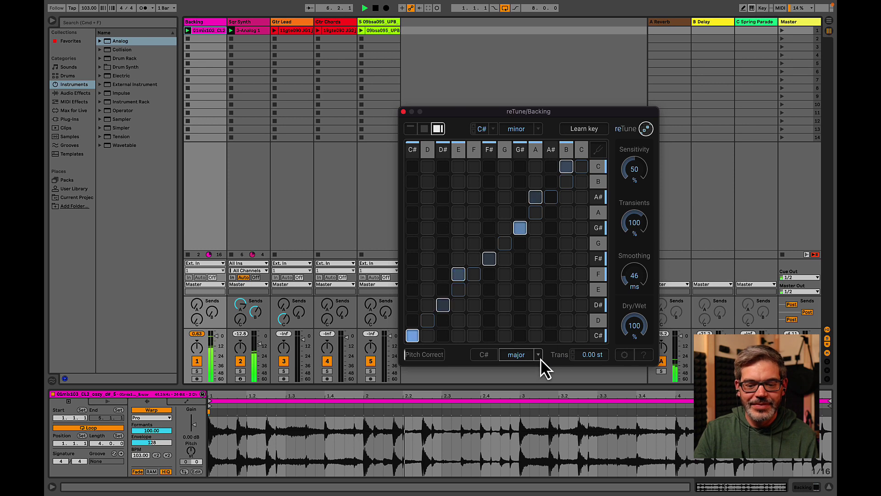
Try minor for reTune's output scale, then set it back to major
click(541, 354)
click(527, 294)
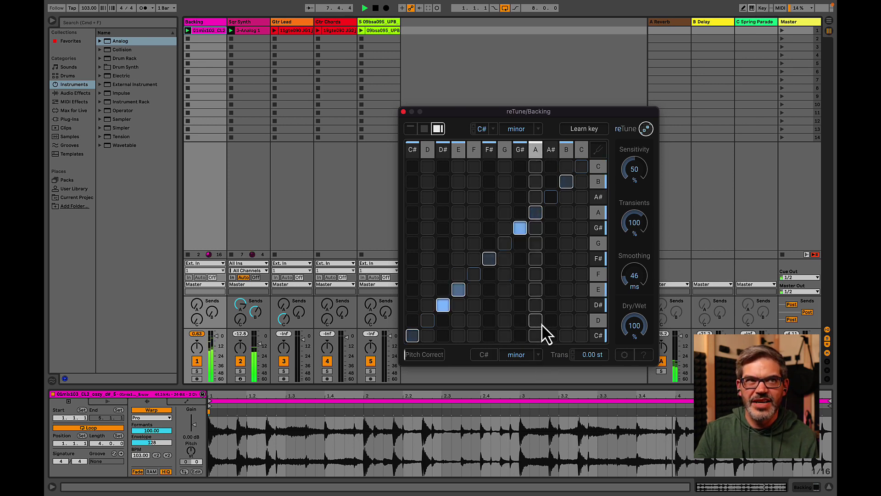
click(540, 357)
click(532, 220)
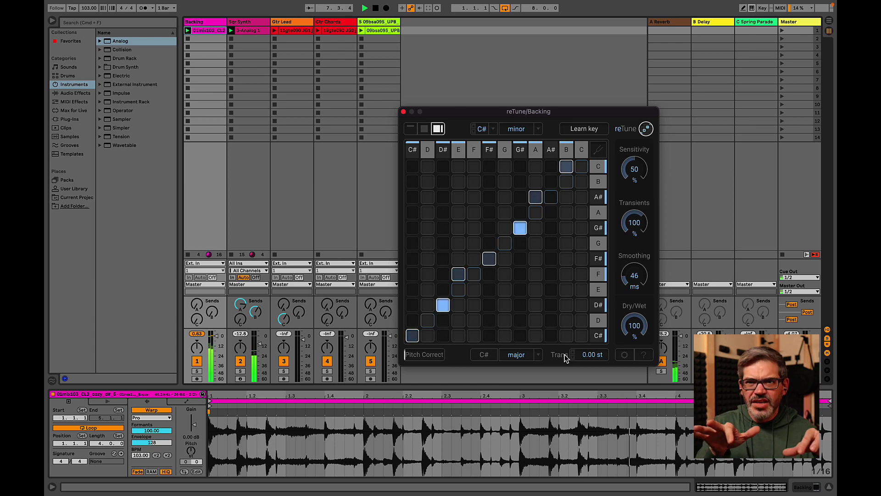
Solo the Backing track to compare, unsolo it, and stop playback
click(194, 370)
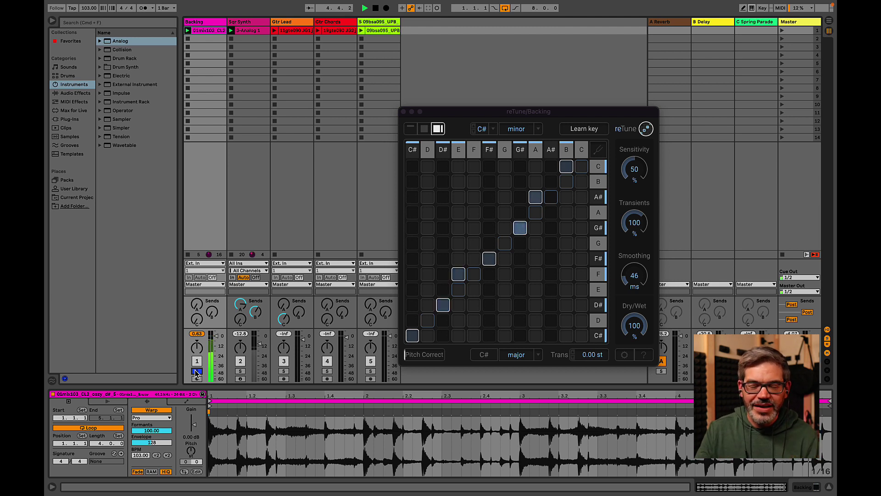
click(197, 371)
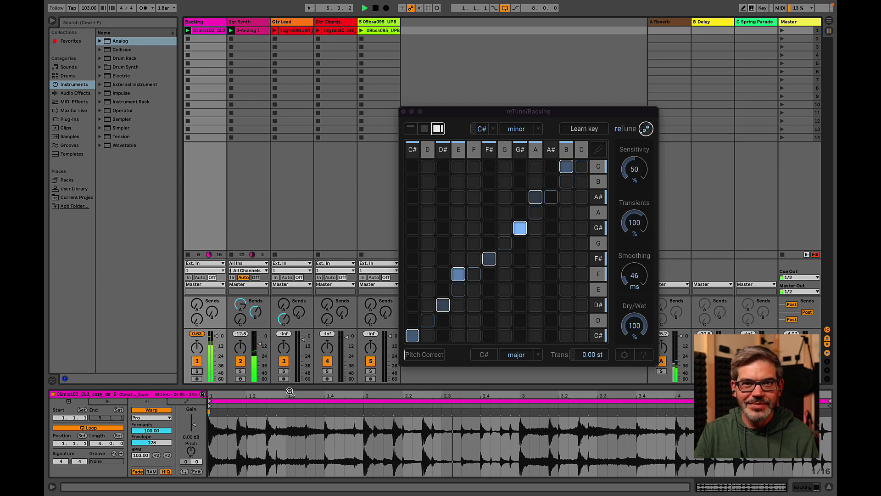
key(space)
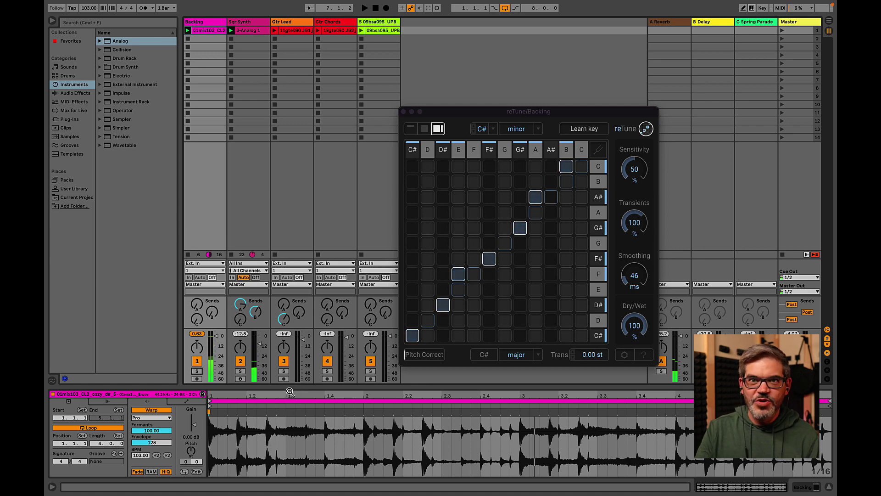
Show the Gtr Lead track's reTune and launch, then restart, the Gtr Lead clip
click(284, 23)
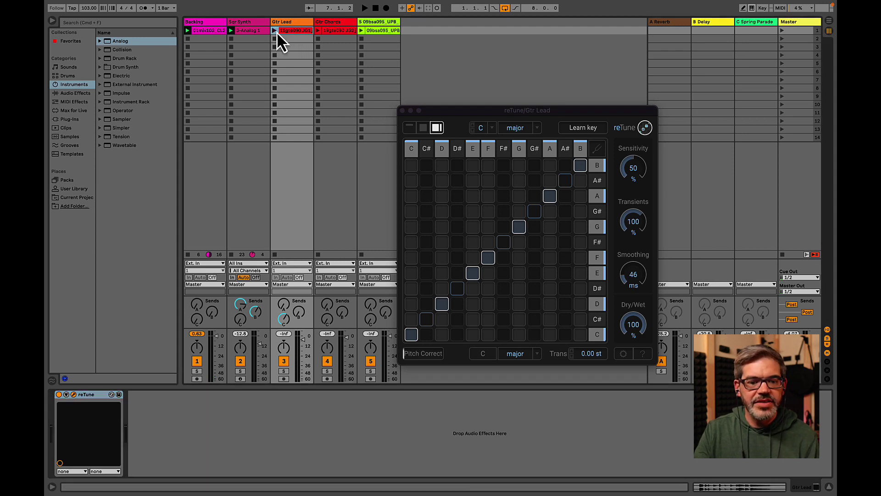
click(275, 30)
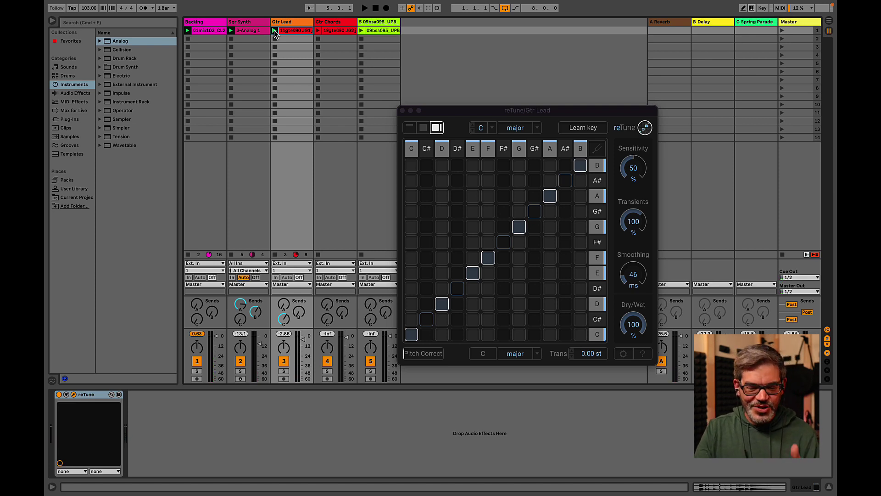
click(274, 30)
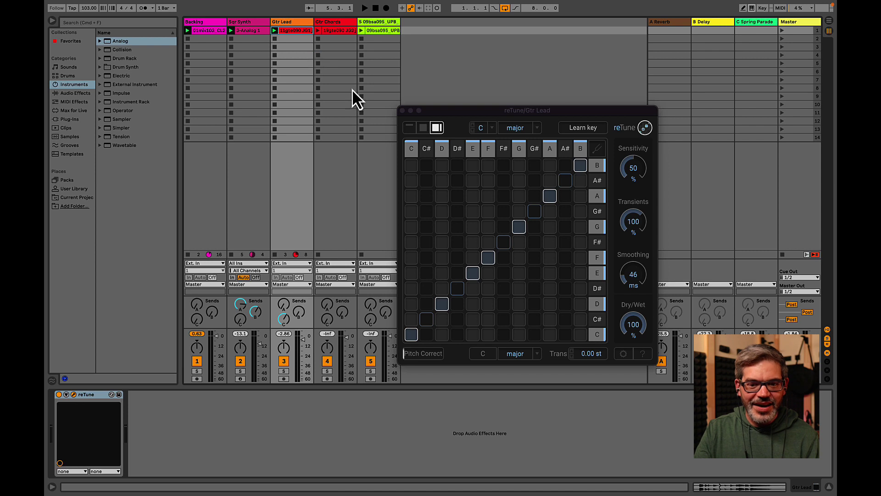
Set the Gtr Lead reTune input key to C# and the scale to chromatic
click(492, 129)
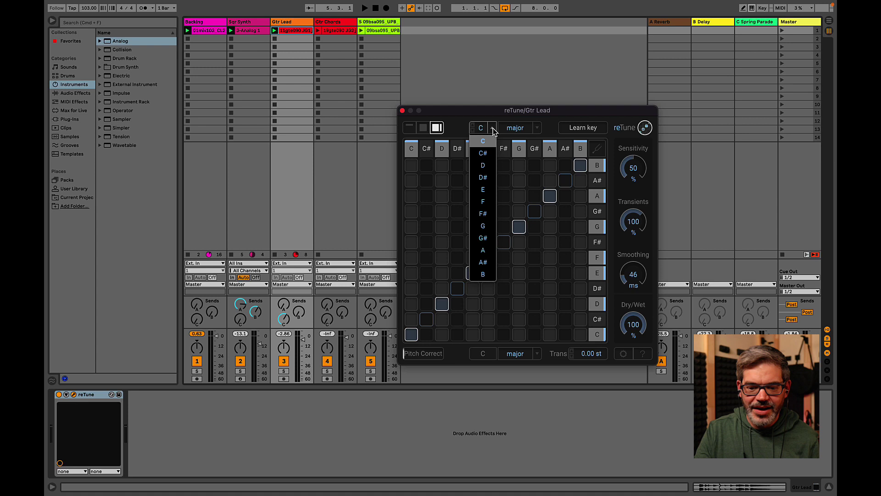
click(488, 164)
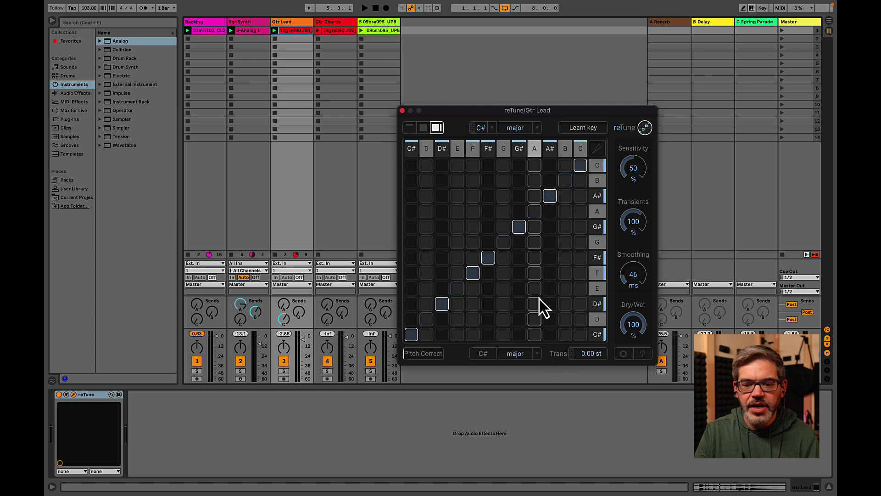
click(537, 128)
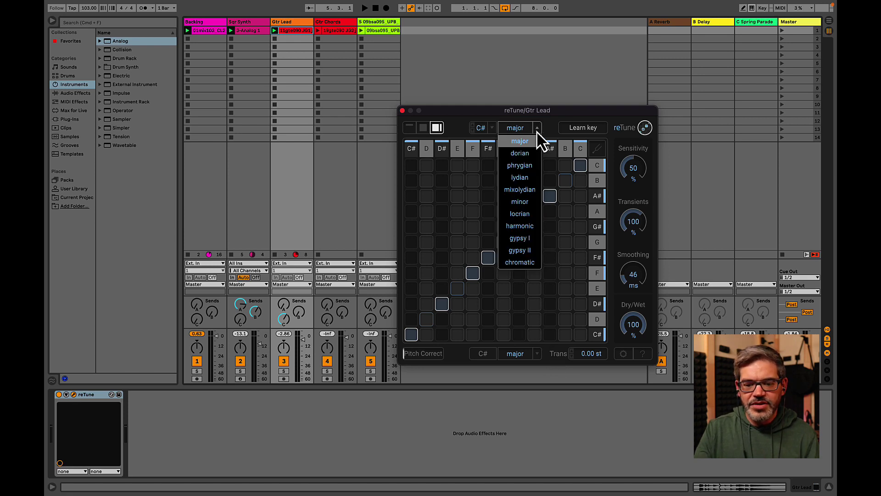
click(520, 262)
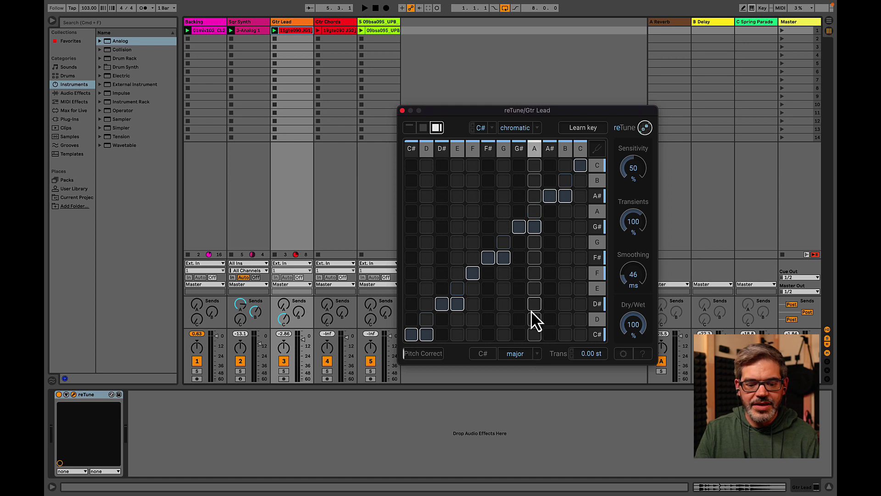
Play the Gtr Lead, bypass its reTune for comparison, then re-enable it
key(space)
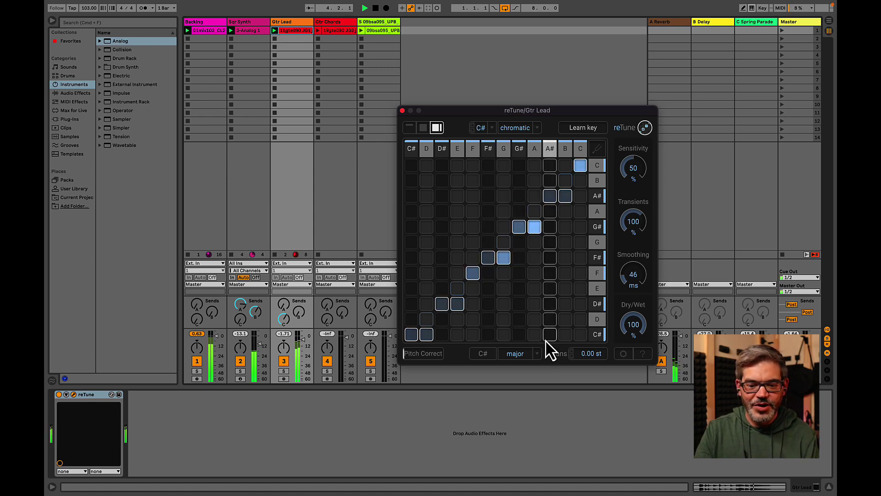
click(58, 394)
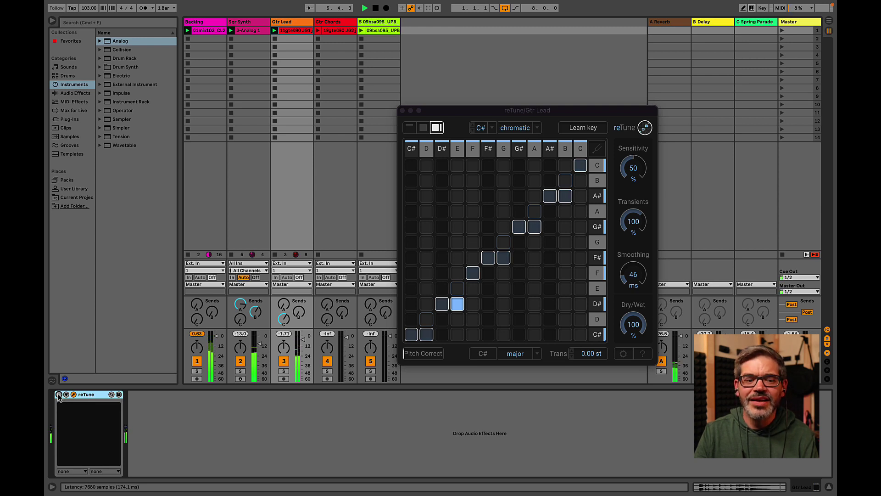
click(59, 394)
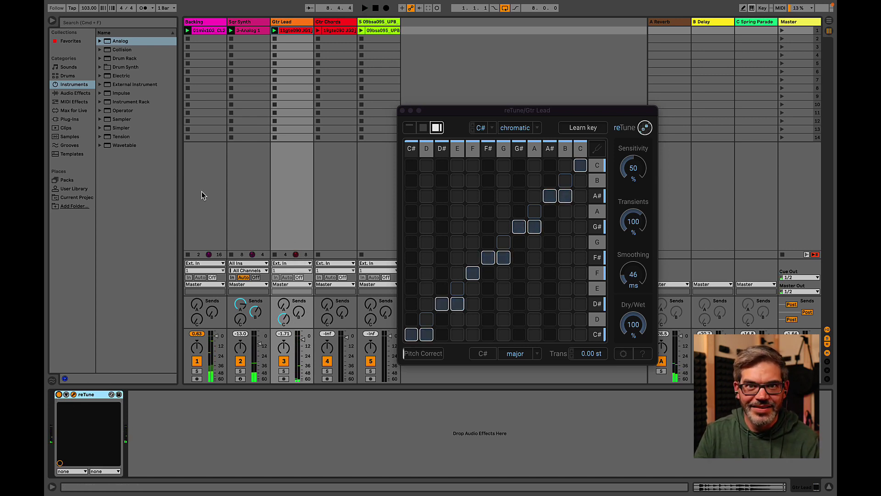
click(338, 31)
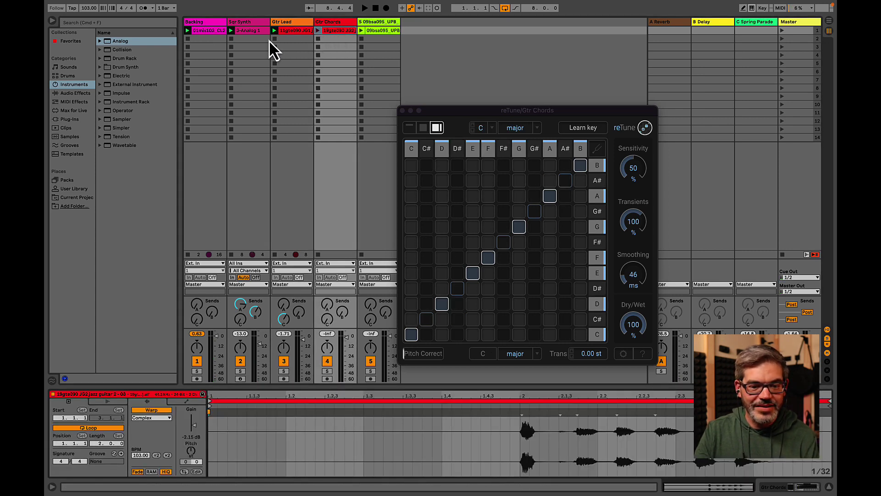
click(317, 30)
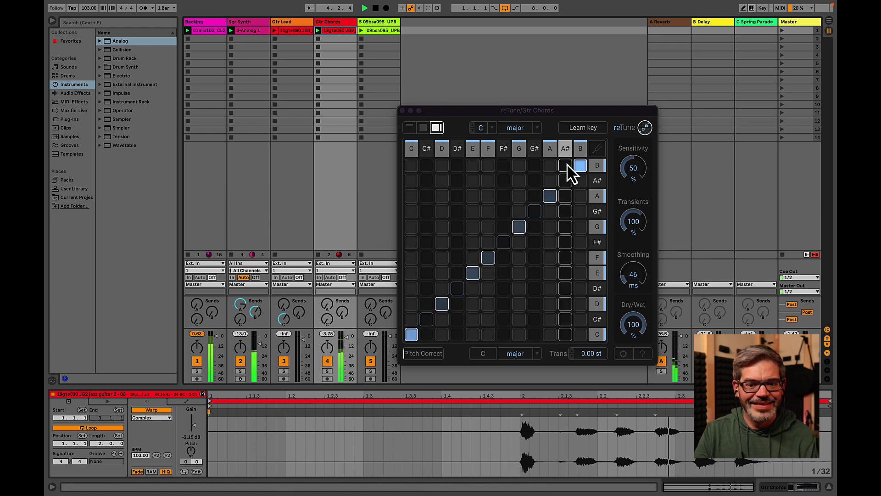
key(space)
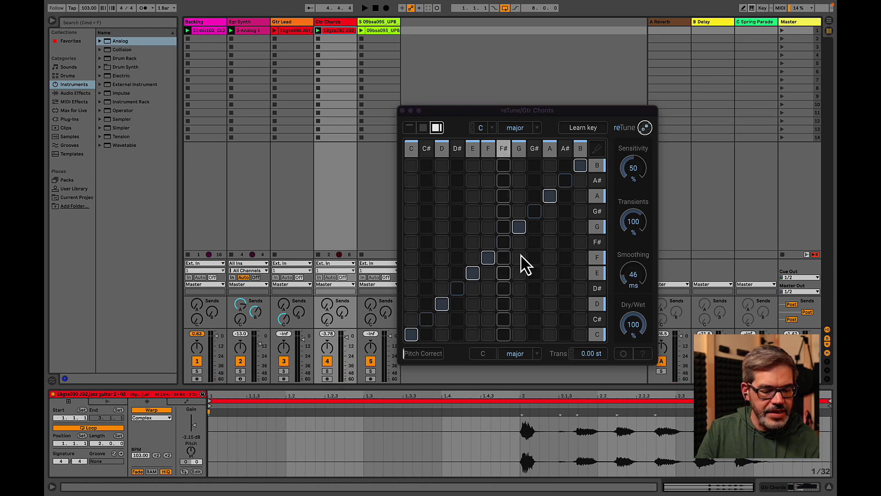
Set the Gtr Chords reTune input to D chromatic, transpose -1.00 st, and play the chords
click(491, 128)
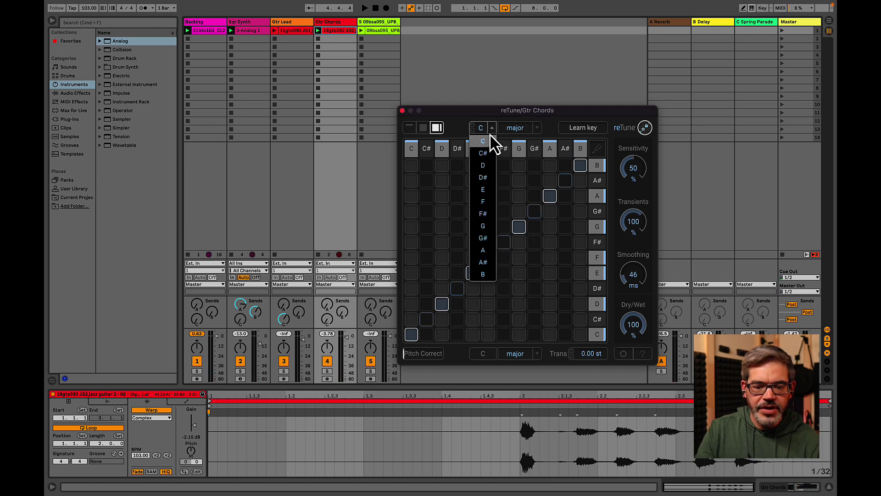
click(483, 165)
click(536, 128)
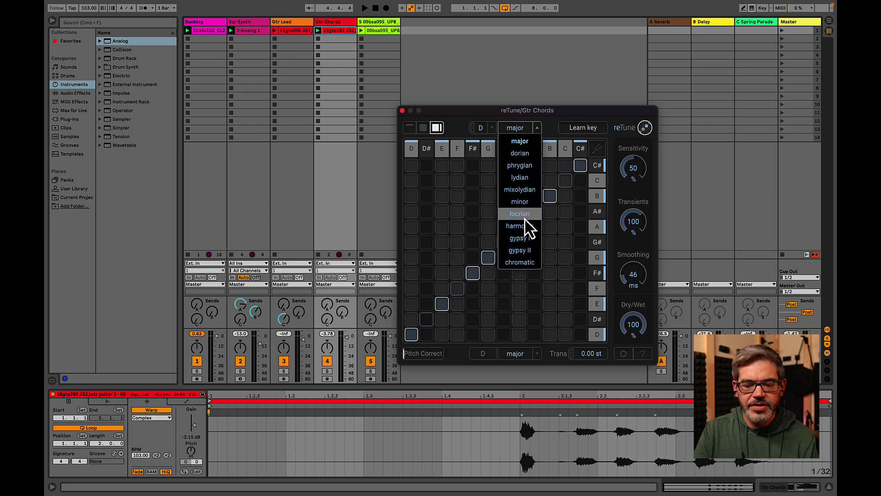
click(520, 263)
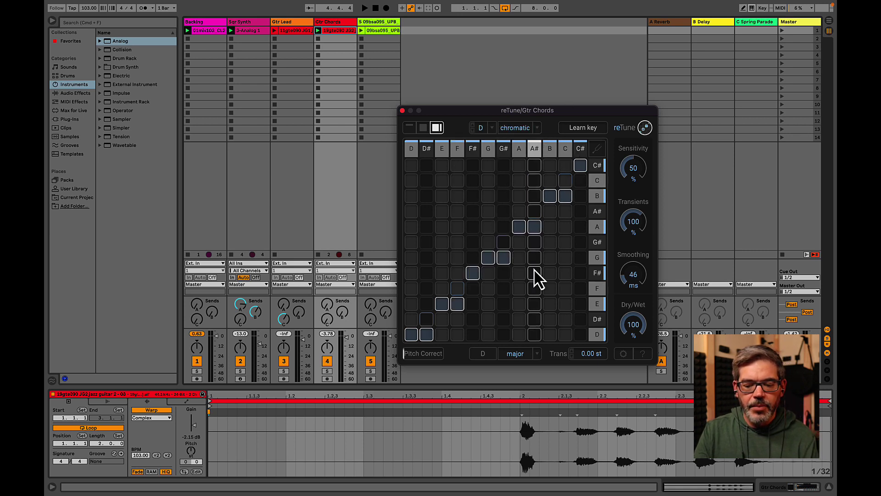
click(571, 356)
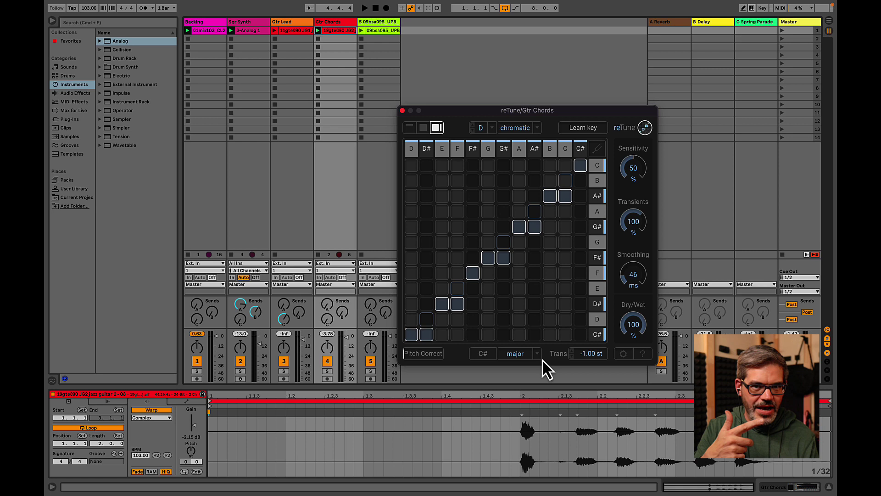
key(space)
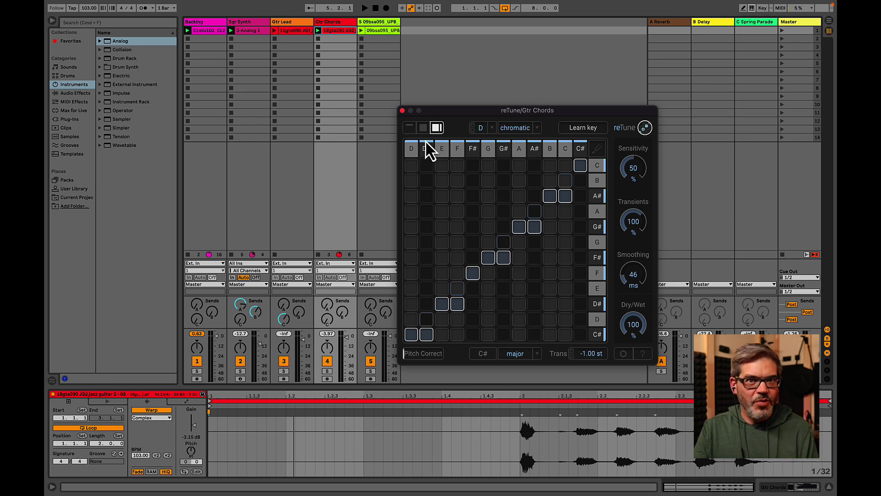
click(382, 31)
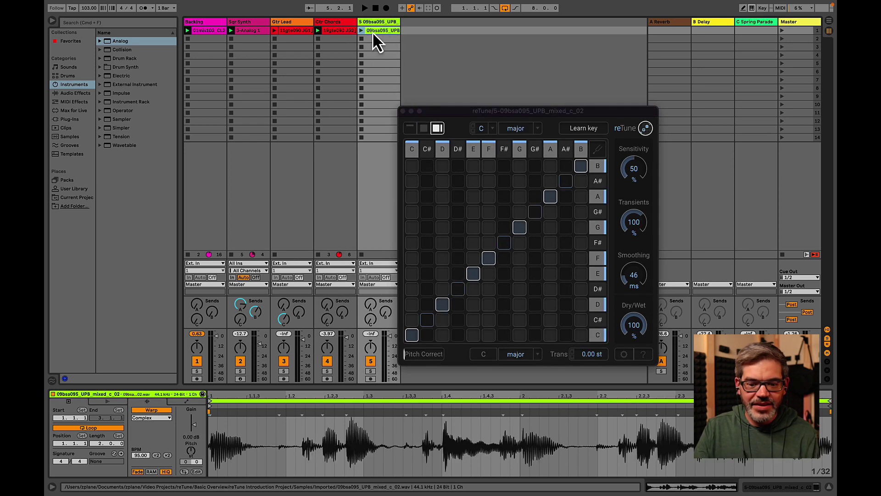
click(362, 31)
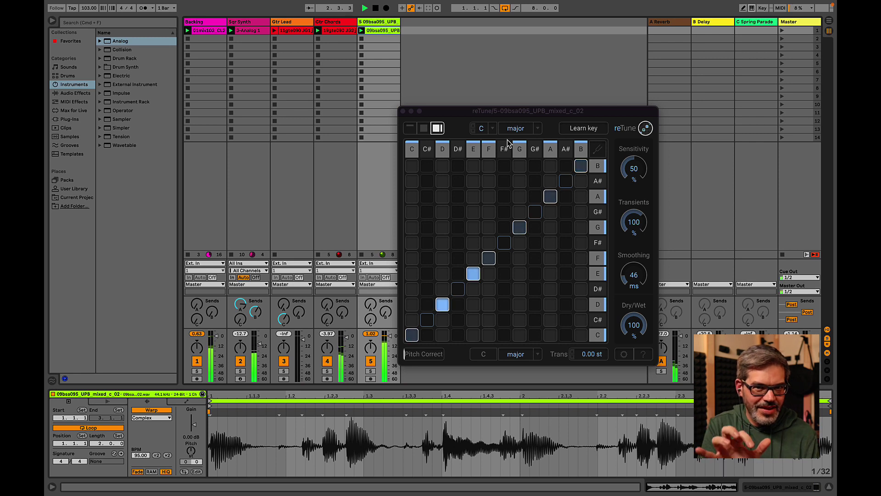
key(space)
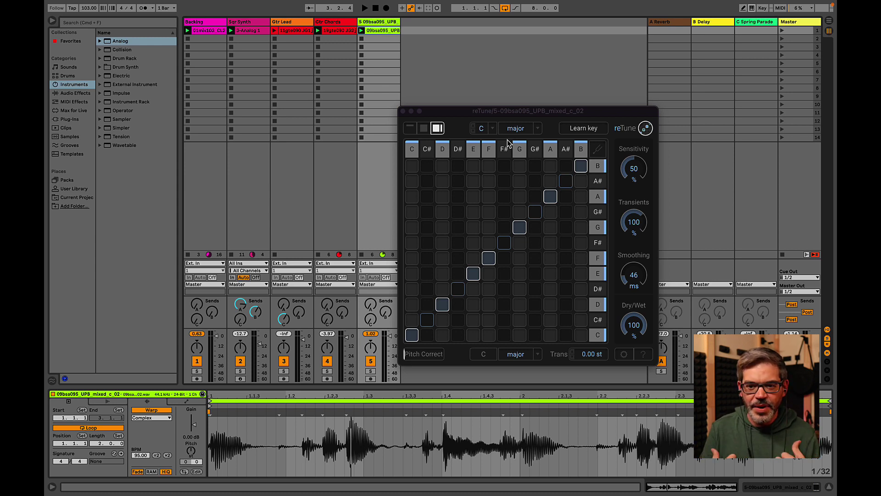
Transpose the 09bsa095 bass reTune down to -4.00 st and play the loop
click(572, 359)
click(571, 358)
click(572, 357)
click(571, 358)
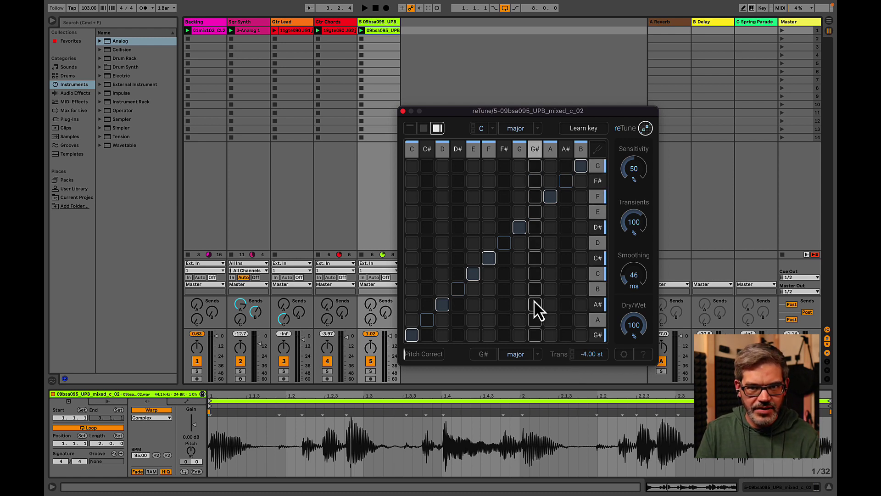
key(space)
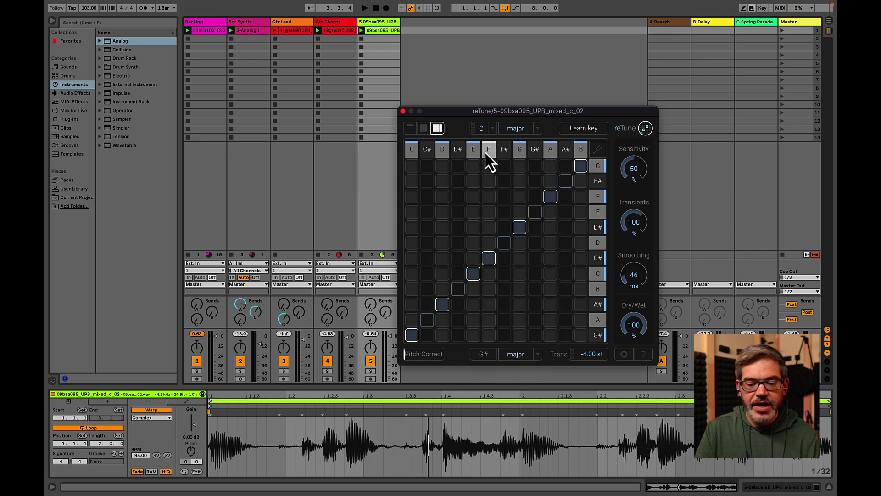
Step the reTune input key down from C to F
click(472, 131)
click(472, 131)
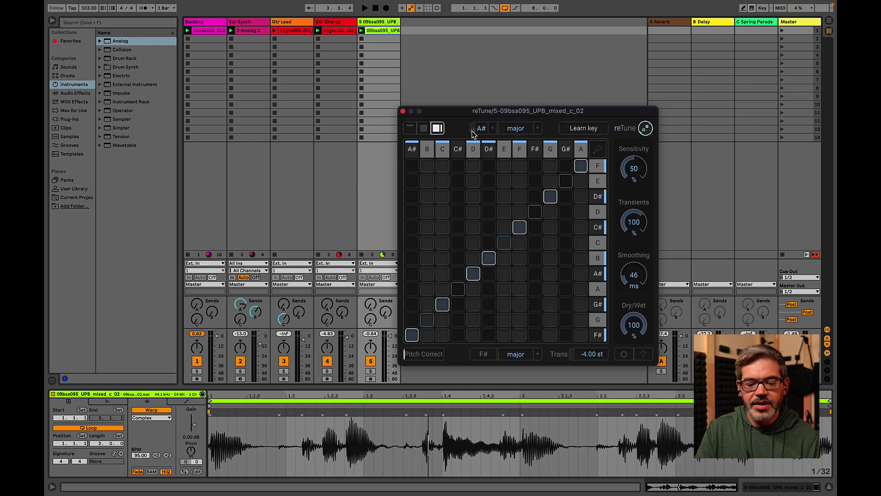
click(472, 130)
click(472, 130)
click(471, 131)
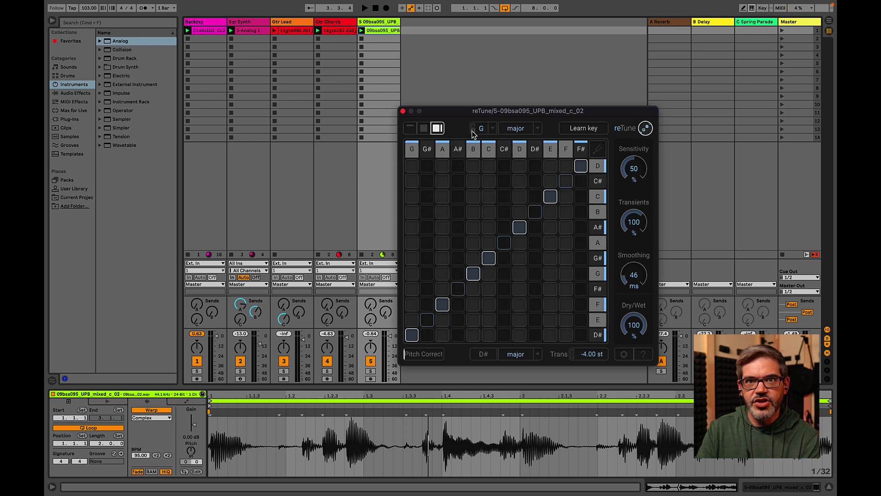
click(472, 131)
click(471, 131)
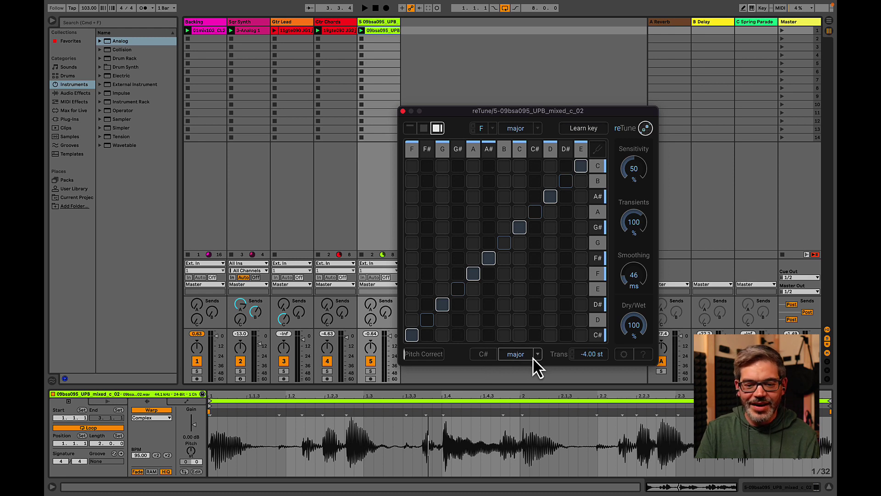
Set the bass reTune input scale to F chromatic and play the loop to check
click(537, 129)
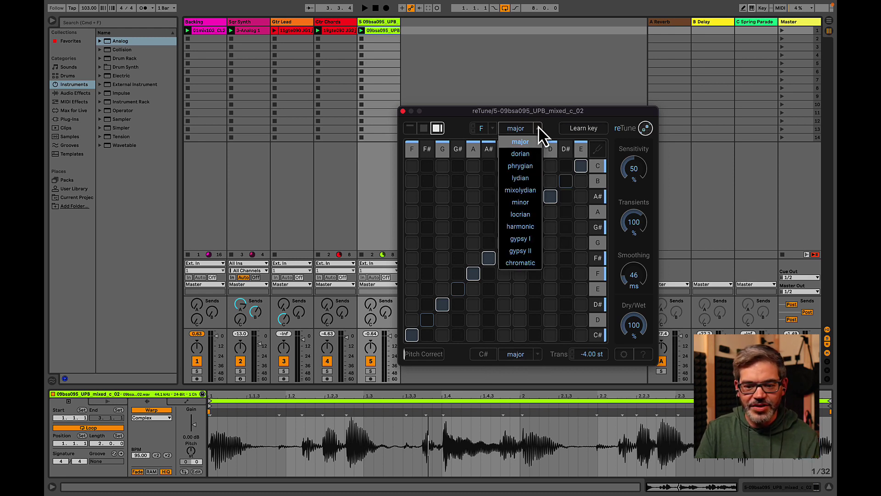
click(519, 263)
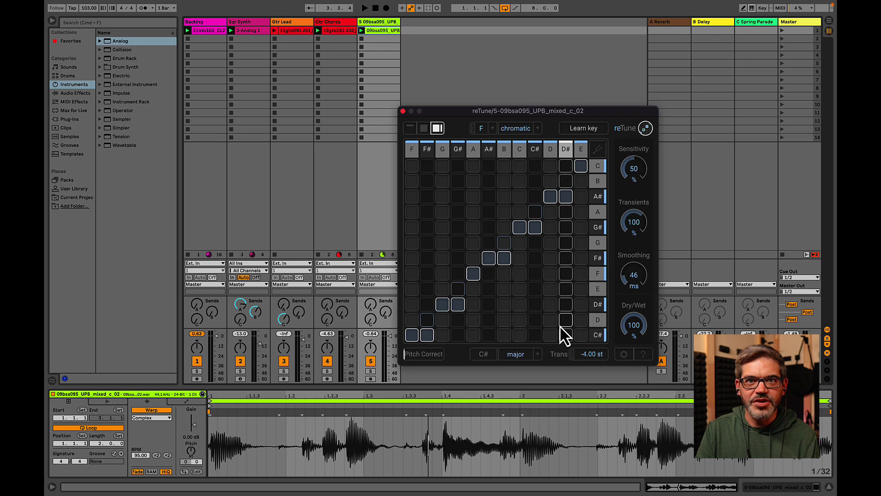
key(space)
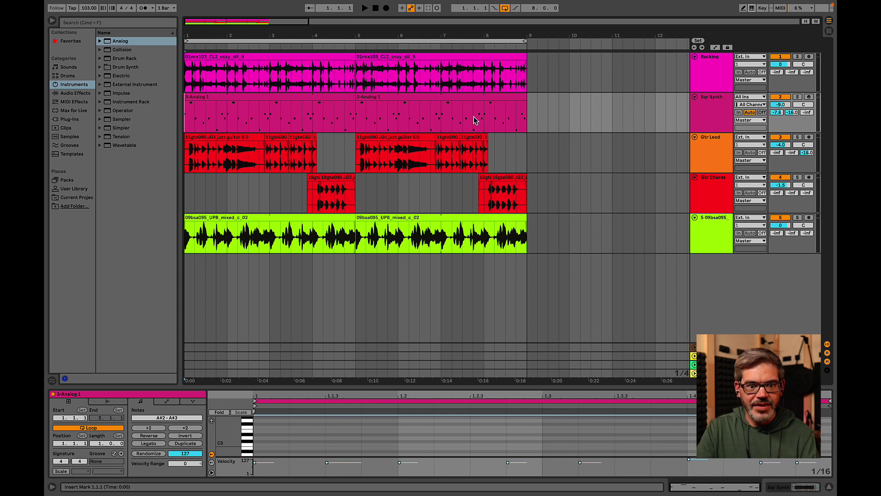
Play back the arrangement, then bring up track 5's reTune window mapping F chromatic to C# major at −4.00 st
key(space)
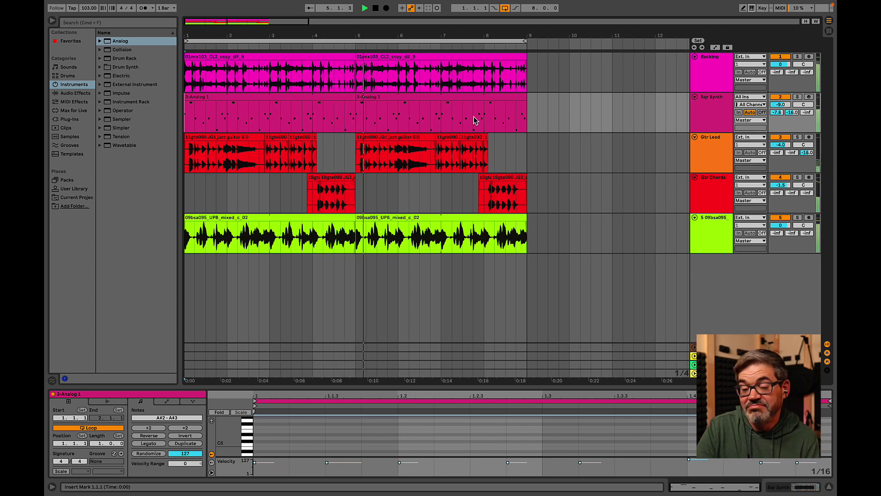
key(space)
click(719, 224)
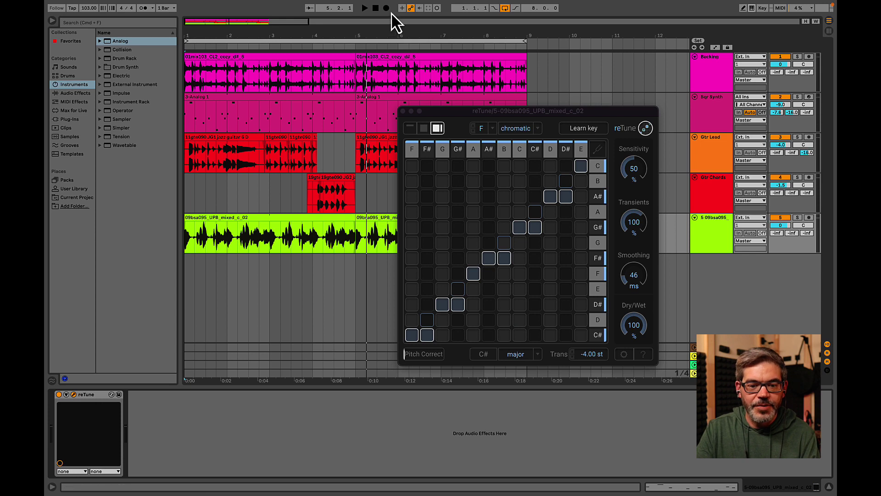
click(365, 9)
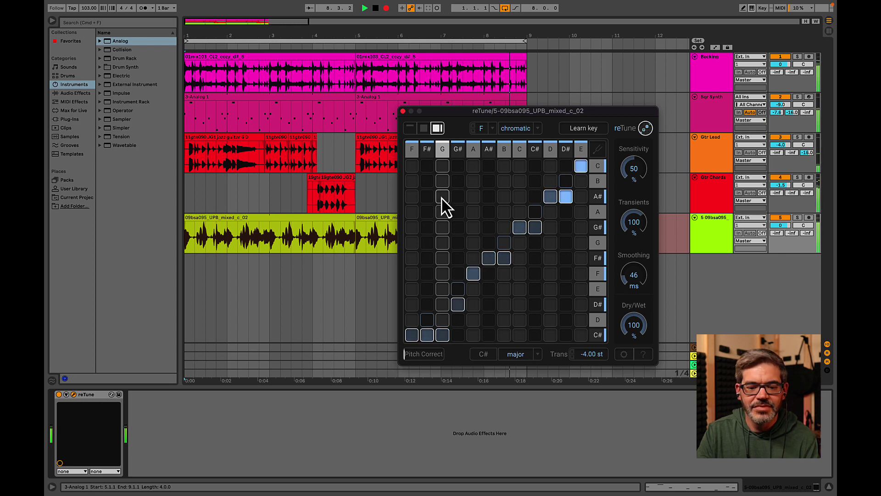
key(space)
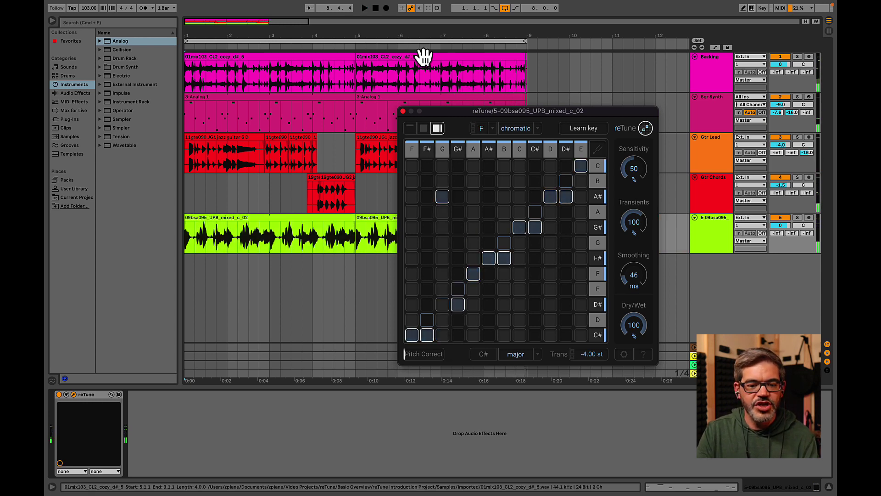
click(376, 9)
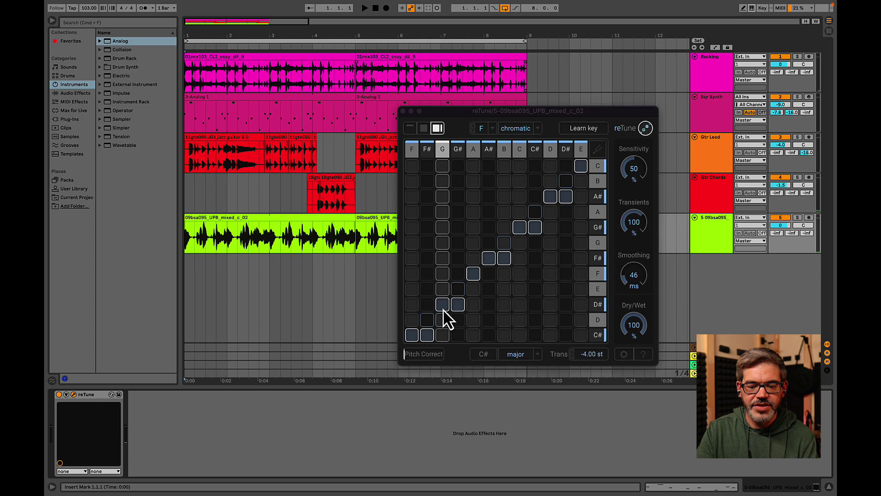
key(space)
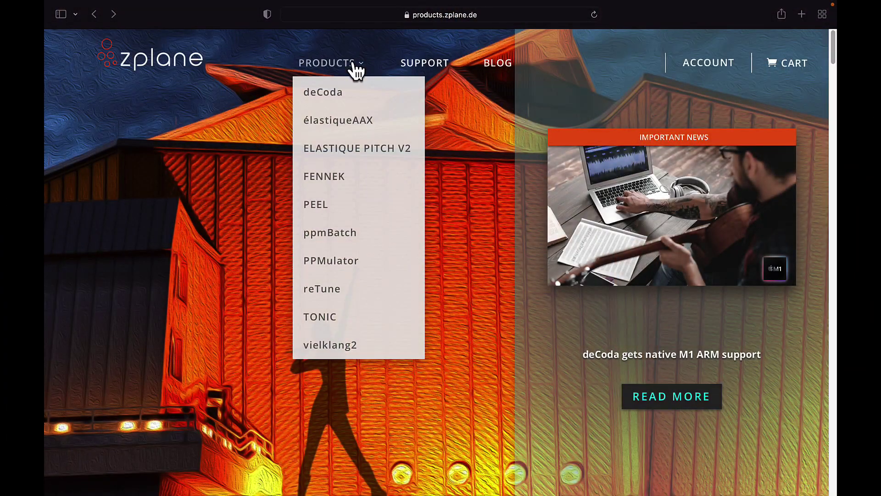
Go to the reTune product page and reveal the reTune Demo V1.3.0 downloads for Mac and Windows
click(334, 289)
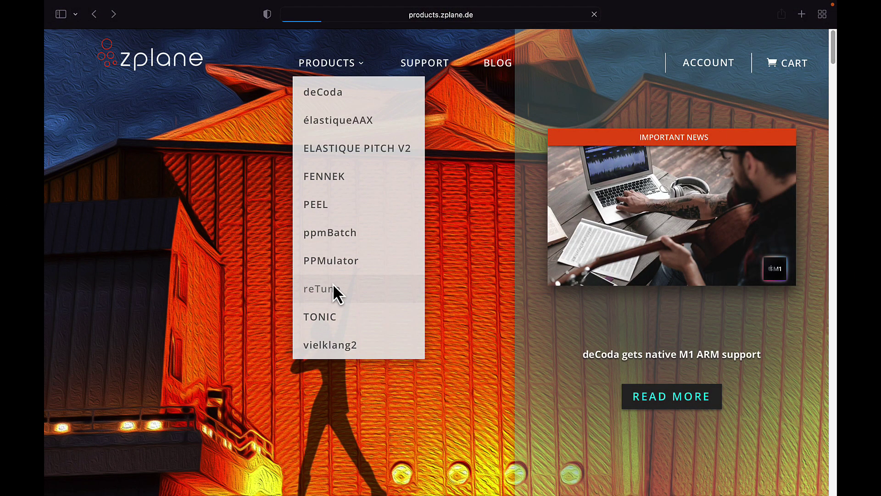
scroll(355, 284, down, 15)
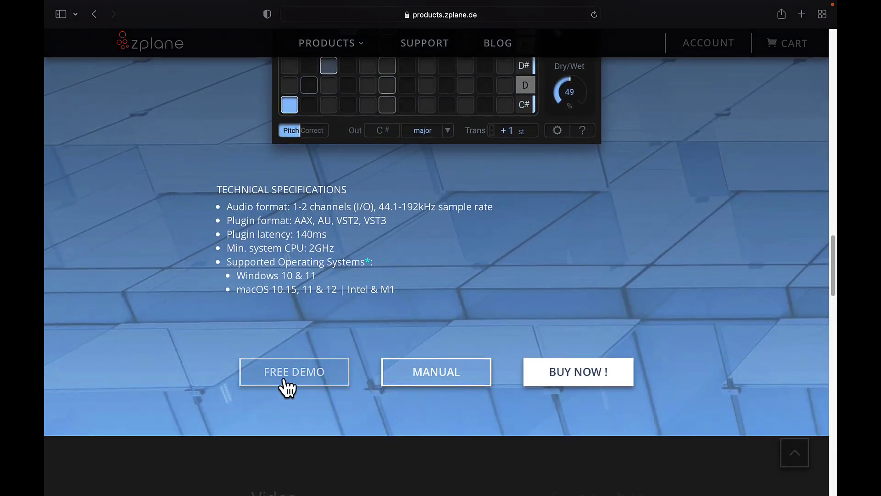
click(287, 381)
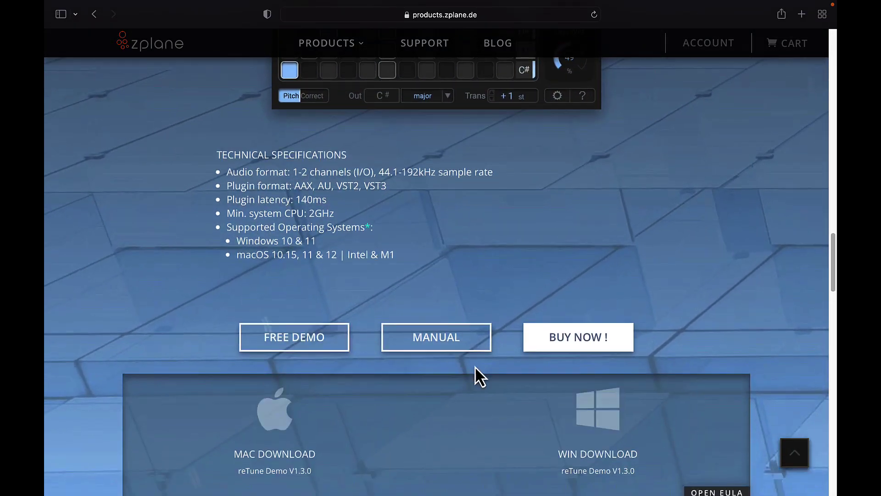